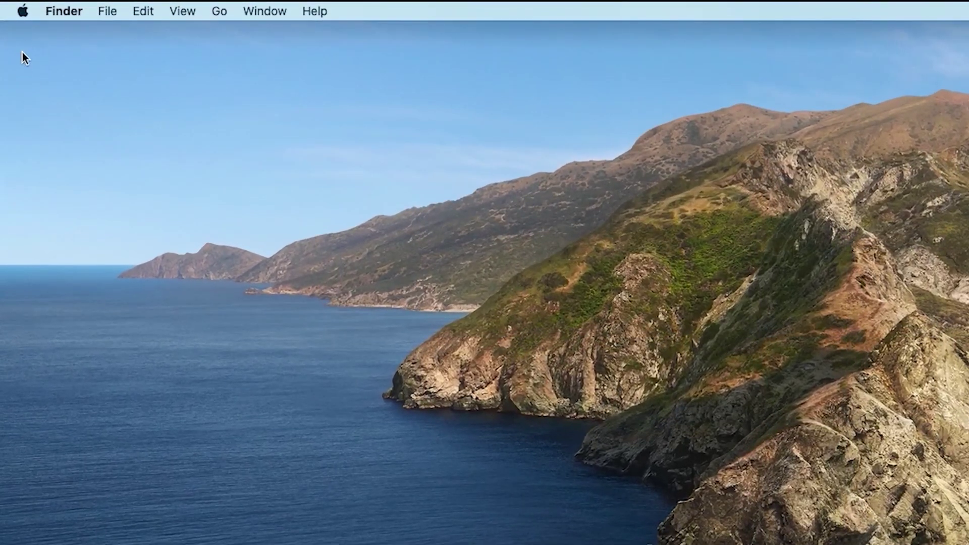
# - Turn on Screen Sharing in the System Preferences Sharing pane, with access for all users
pyautogui.click(14, 5)
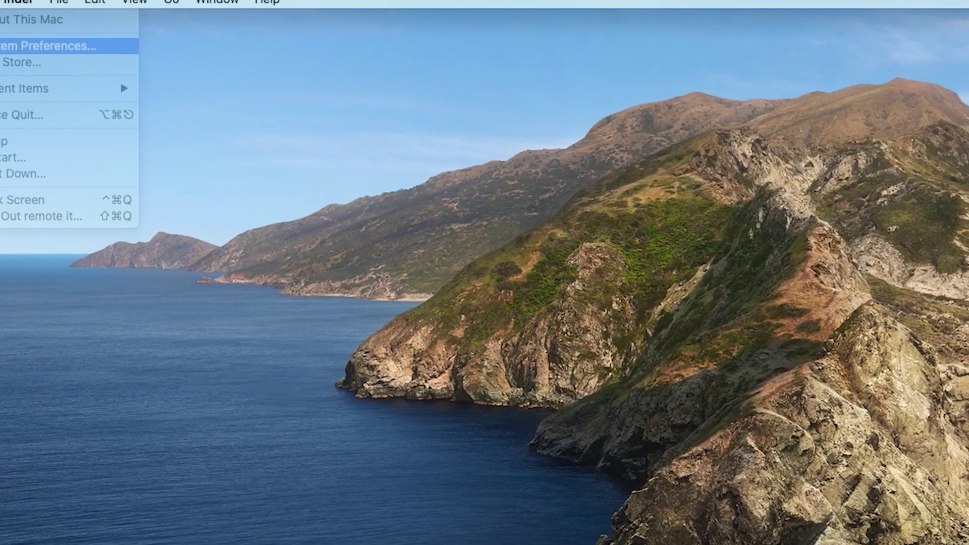
pyautogui.click(19, 59)
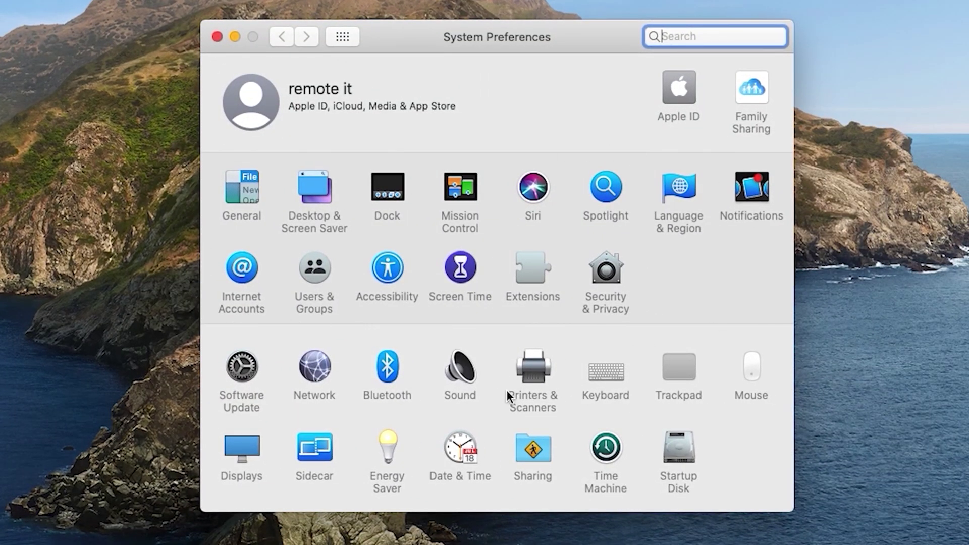
pyautogui.click(525, 448)
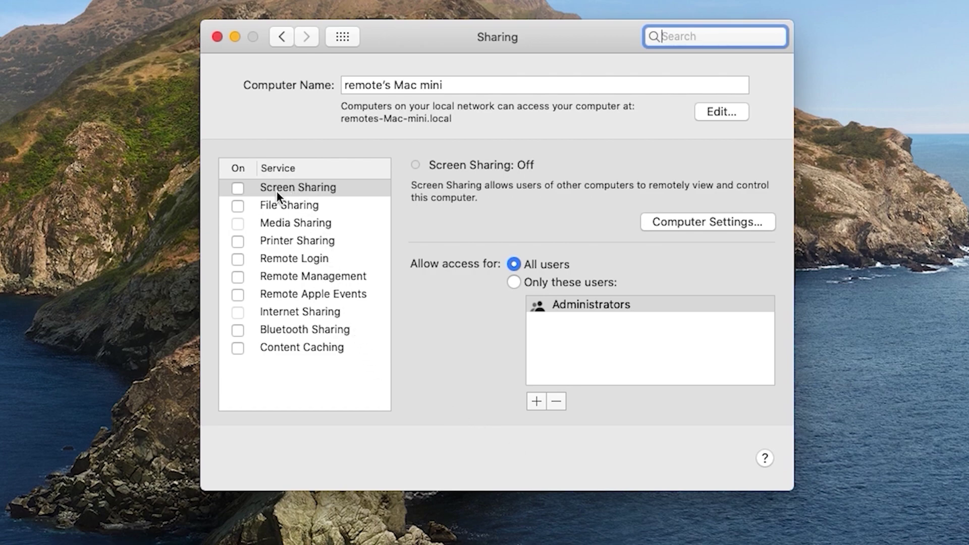
pyautogui.click(237, 190)
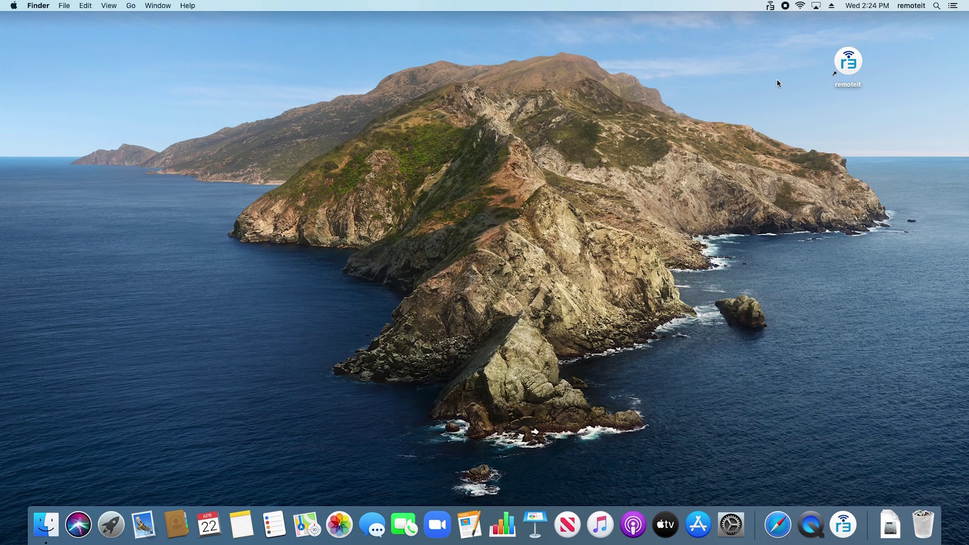
# - Launch the remote.it app and sign in with the account e-mail and password
pyautogui.doubleClick(847, 64)
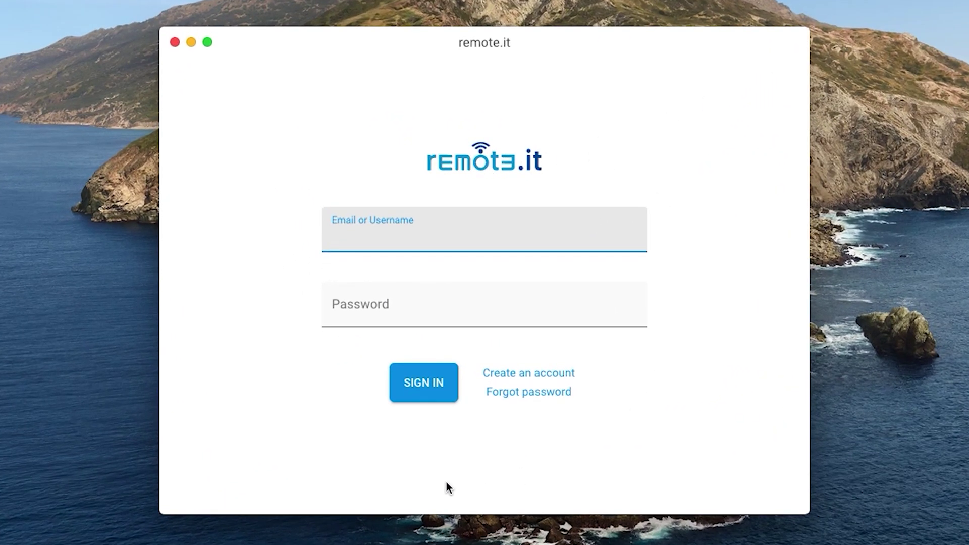
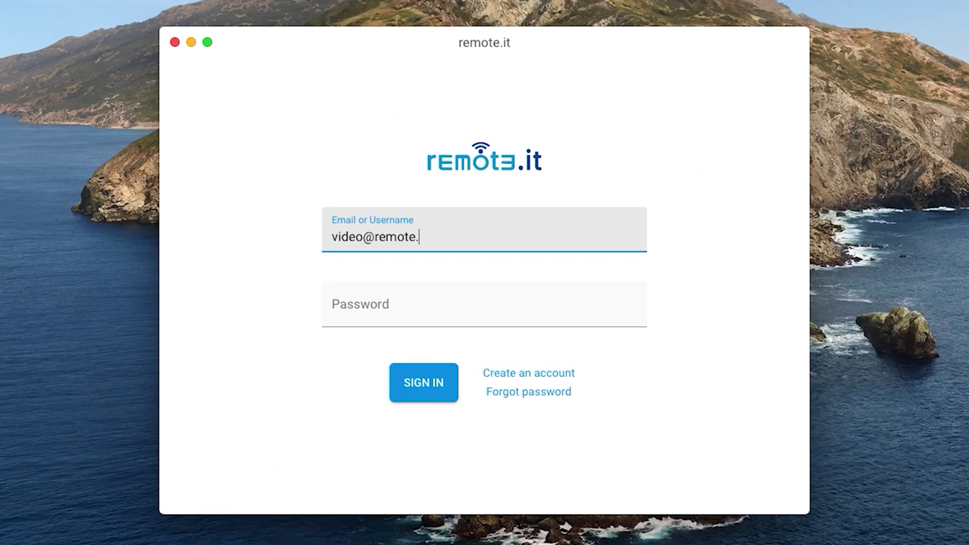
pyautogui.press('Tab')
pyautogui.write('•••••••••••••')
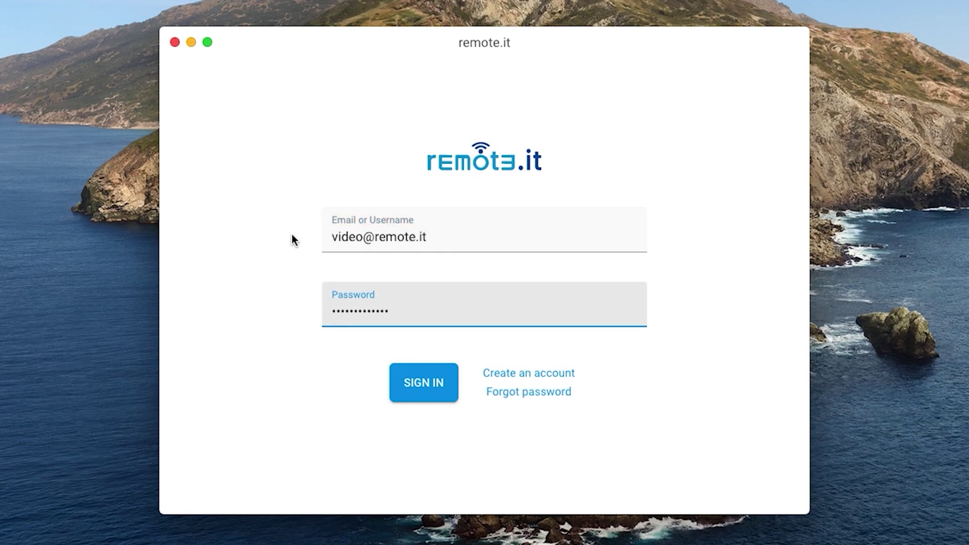
pyautogui.click(402, 385)
pyautogui.click(416, 389)
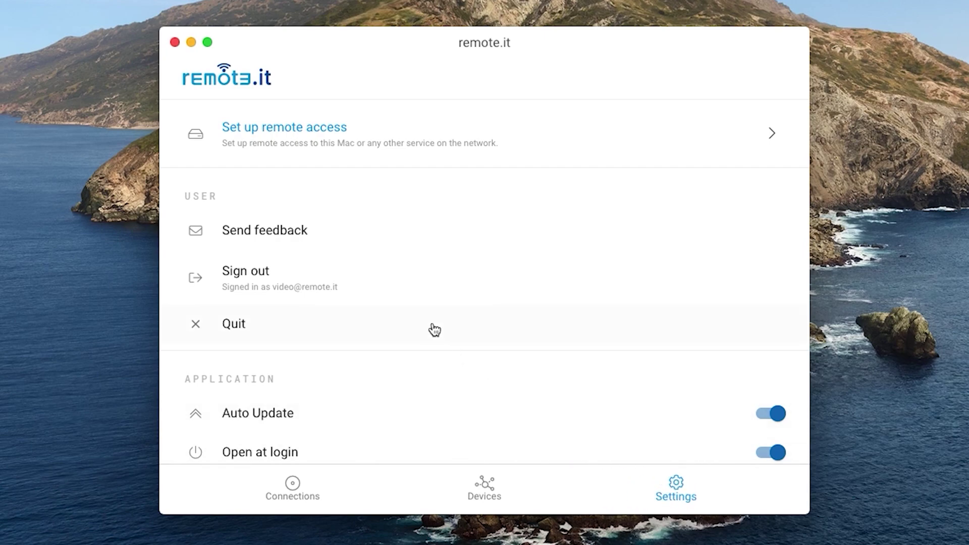
# - Register this Mac as remotes-Mac-mini with the vnc and remoteit Admin Panel services unchecked
pyautogui.click(265, 139)
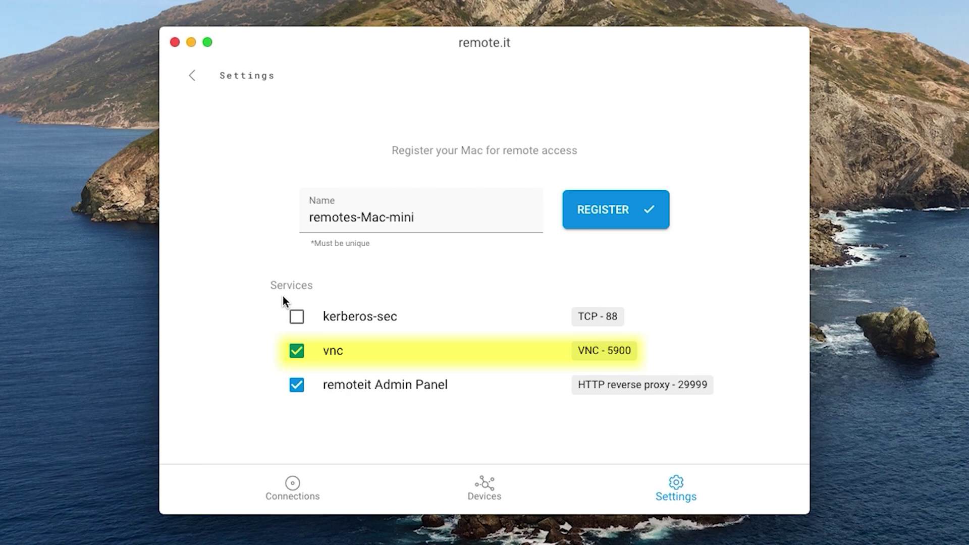
pyautogui.click(291, 355)
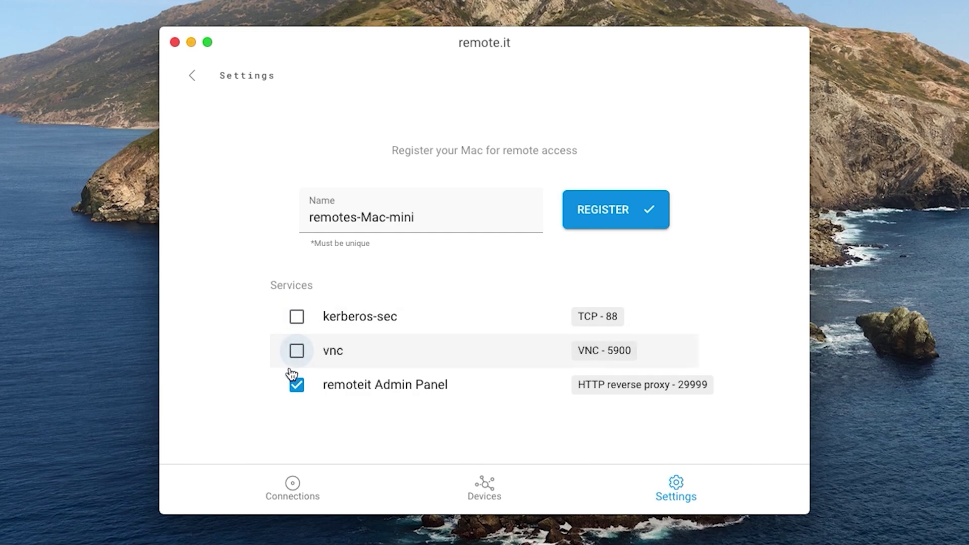
pyautogui.click(292, 386)
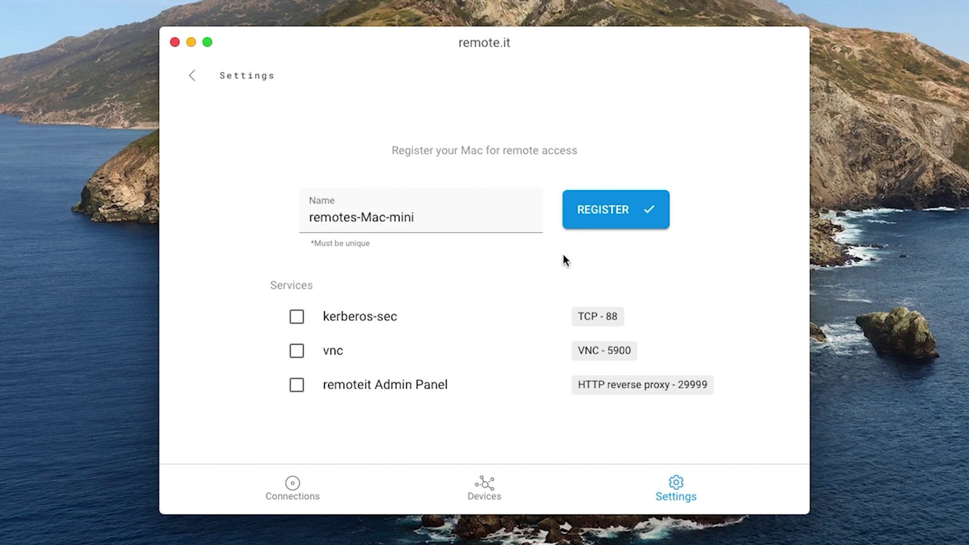
pyautogui.click(589, 214)
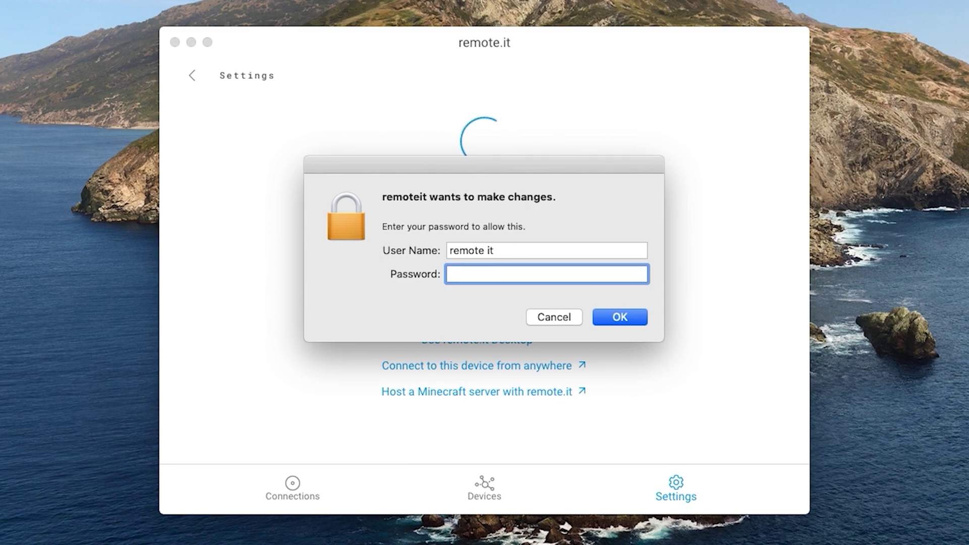
# - Authorize the remotes-Mac-mini registration with the macOS system password
pyautogui.write('**********')
pyautogui.click(624, 315)
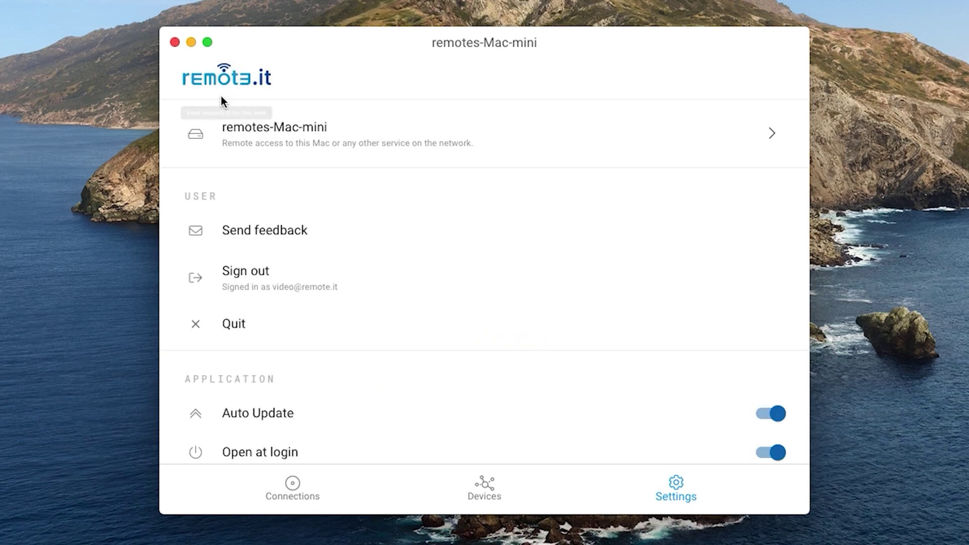
# - Add a manual service on remotes-Mac-mini named mac2mac: type VNC, port 5900, host 127.0.0.1
pyautogui.click(279, 129)
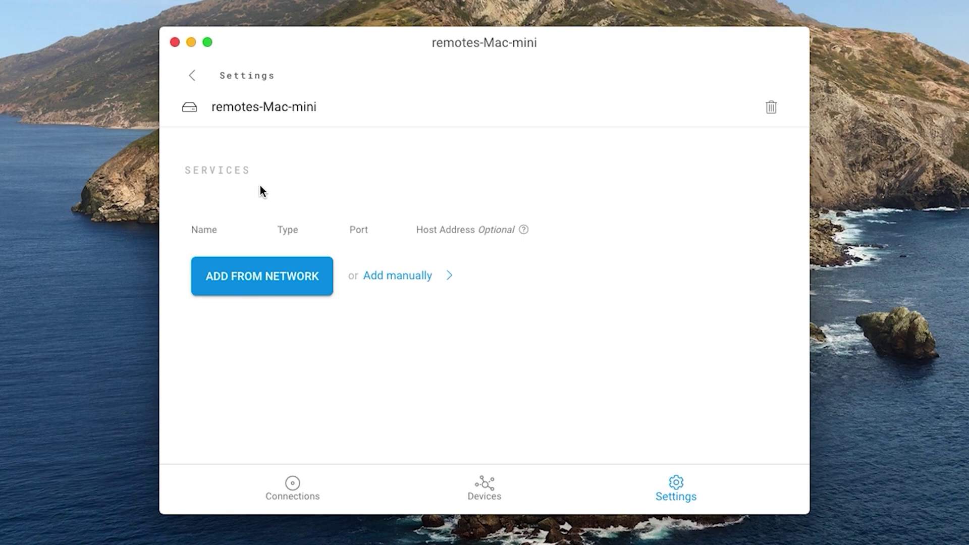
pyautogui.click(390, 281)
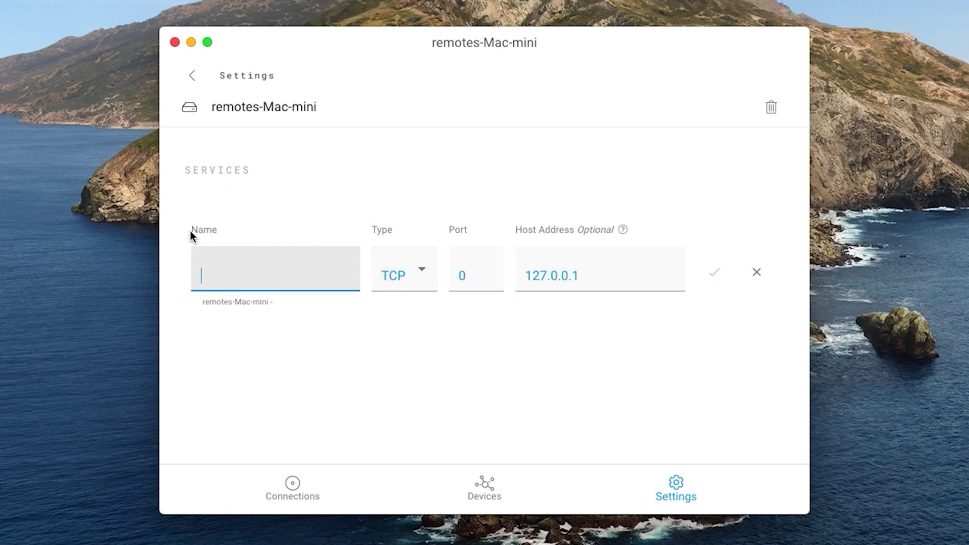
pyautogui.write('mac2ma')
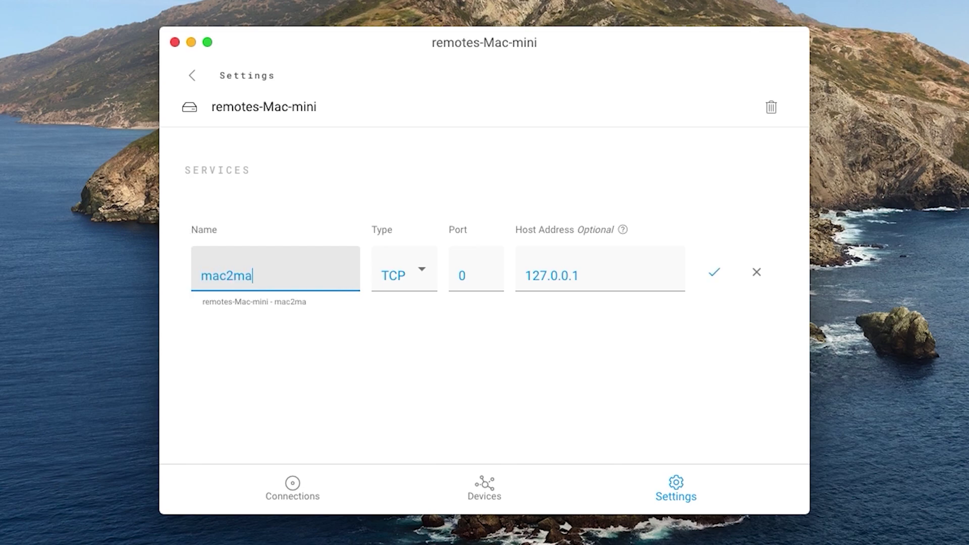
pyautogui.write('c')
pyautogui.click(409, 275)
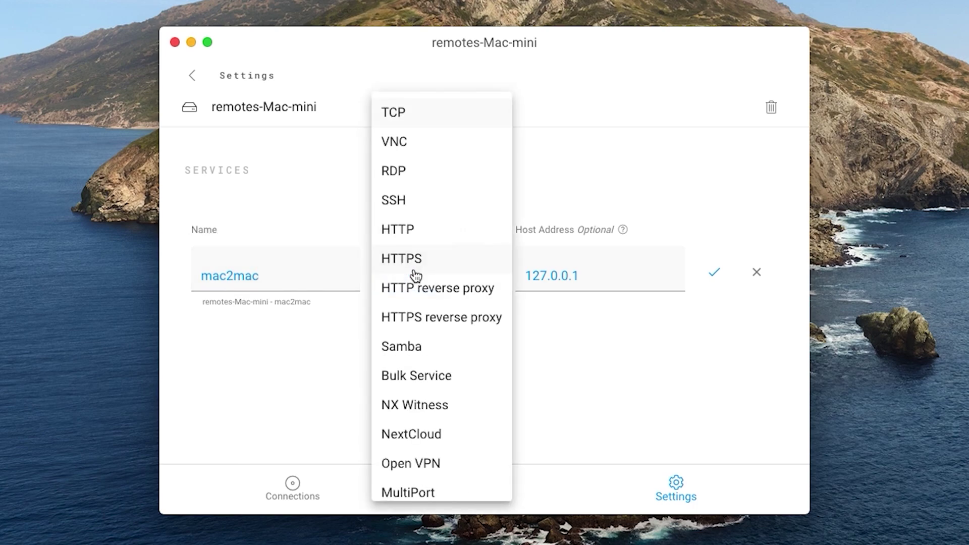
pyautogui.click(393, 145)
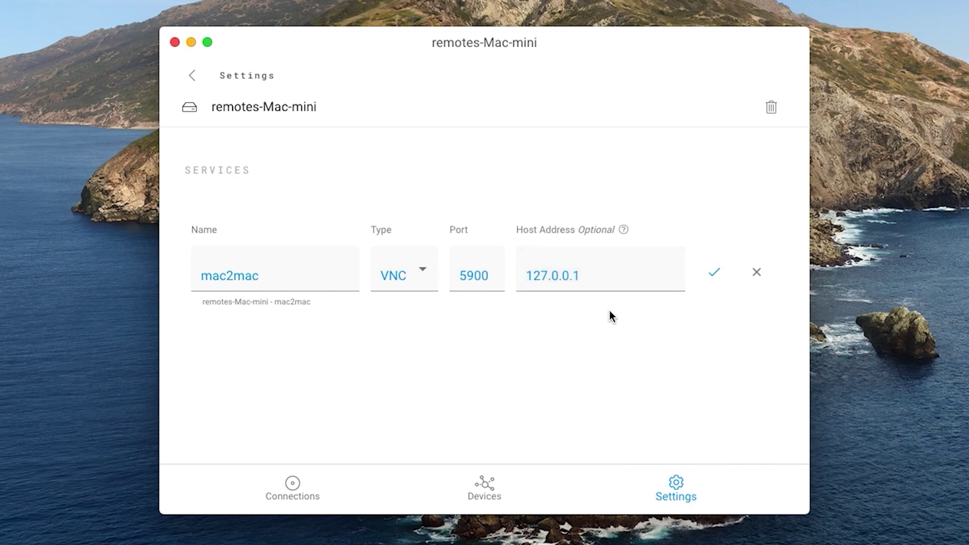
pyautogui.click(715, 273)
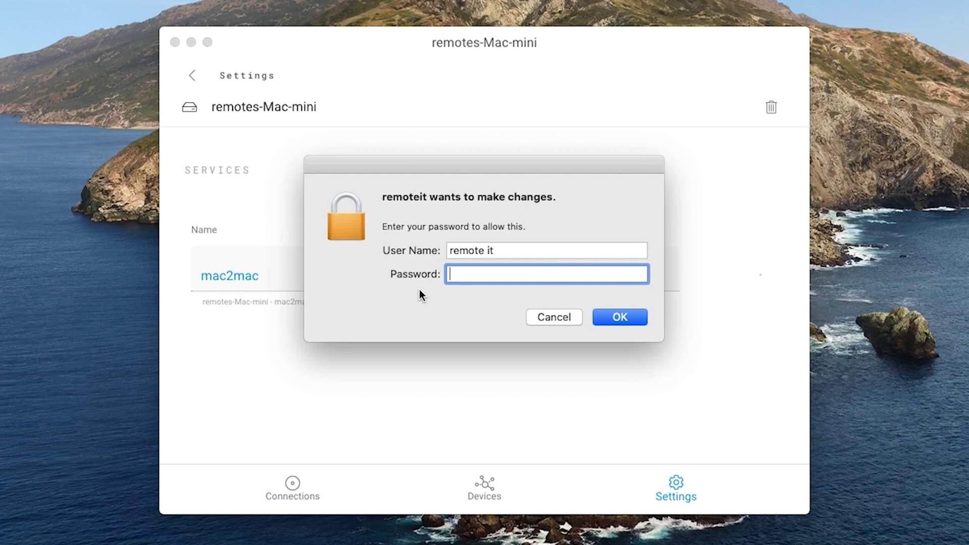
# - Authorize saving the mac2mac service with the macOS system password
pyautogui.write('•••••')
pyautogui.write('•••')
pyautogui.click(613, 315)
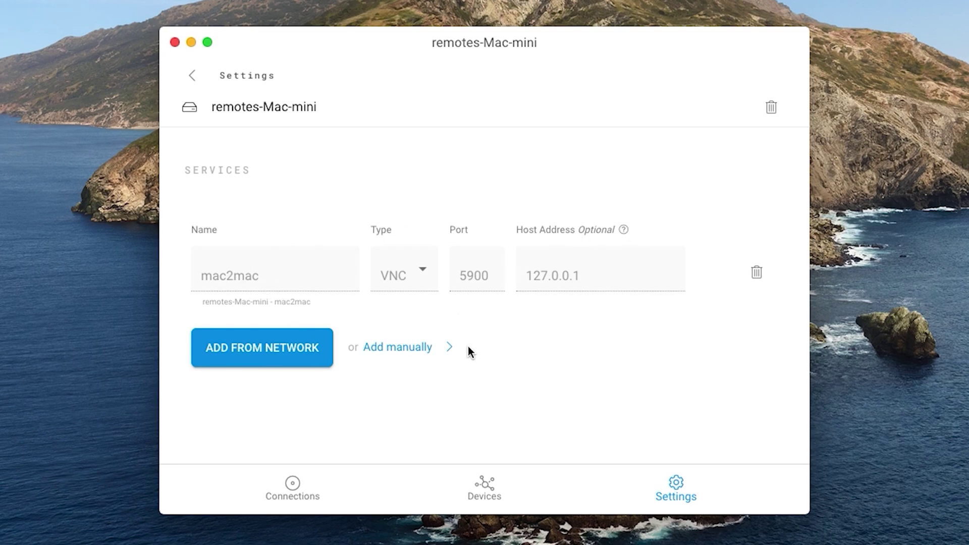
# - Refresh the Devices list and open remotes-Mac-mini's details with mac2mac ready to connect
pyautogui.click(487, 485)
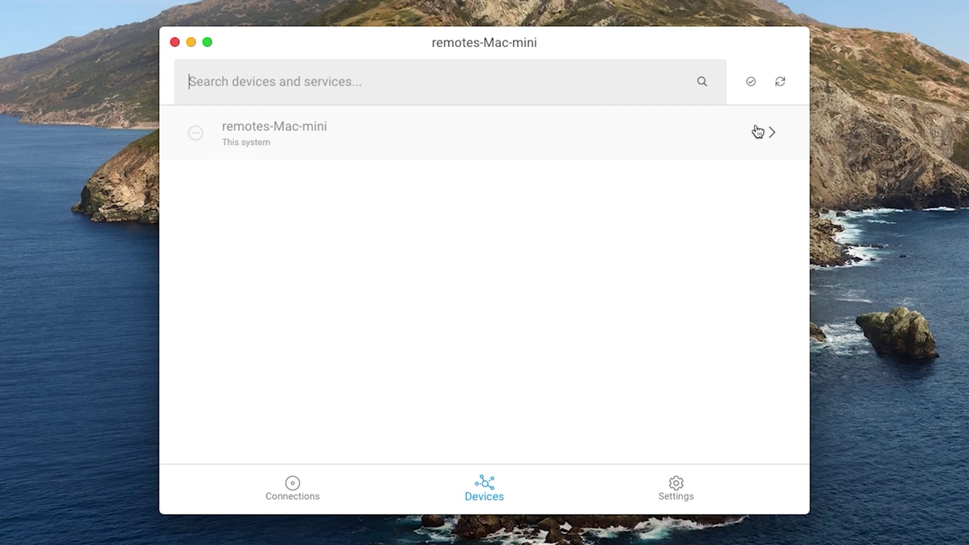
pyautogui.click(783, 85)
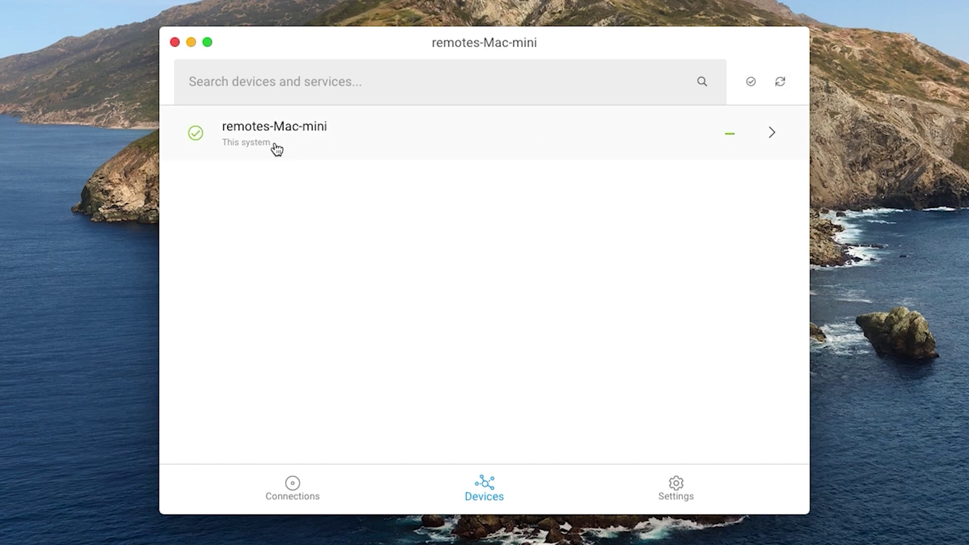
pyautogui.moveTo(196, 143)
pyautogui.click(280, 135)
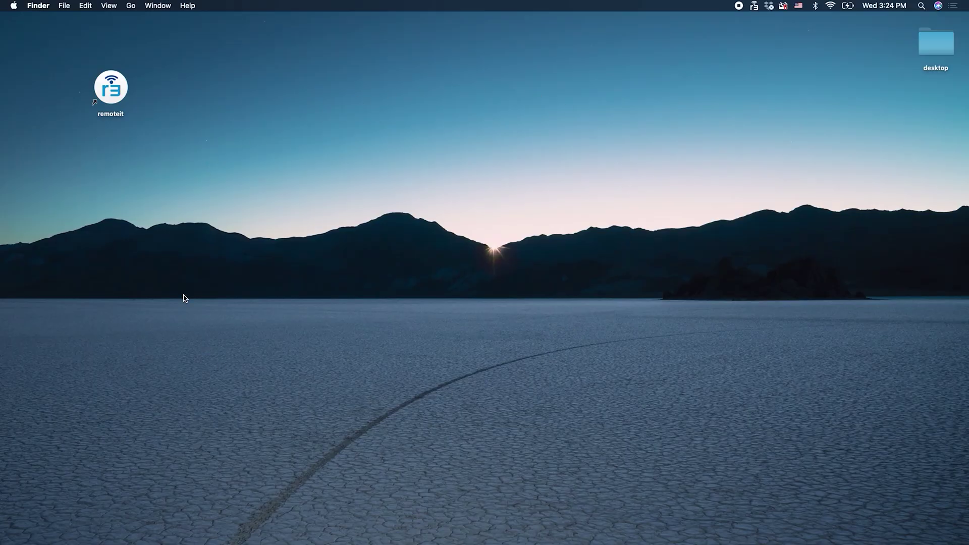
# - On the second Mac, sign in to remote.it and open remotes-Mac-mini-1 from the Devices list
pyautogui.click(115, 94)
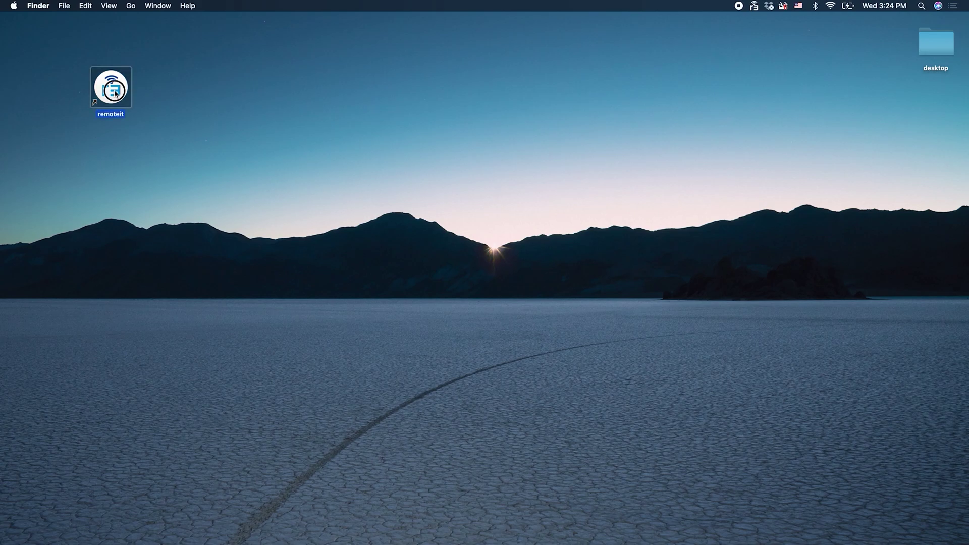
pyautogui.doubleClick(115, 94)
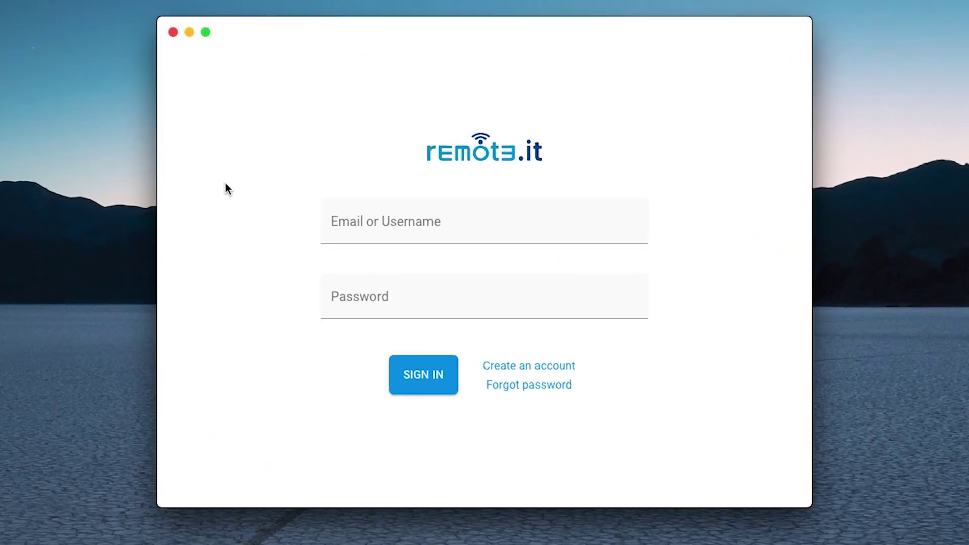
pyautogui.click(332, 222)
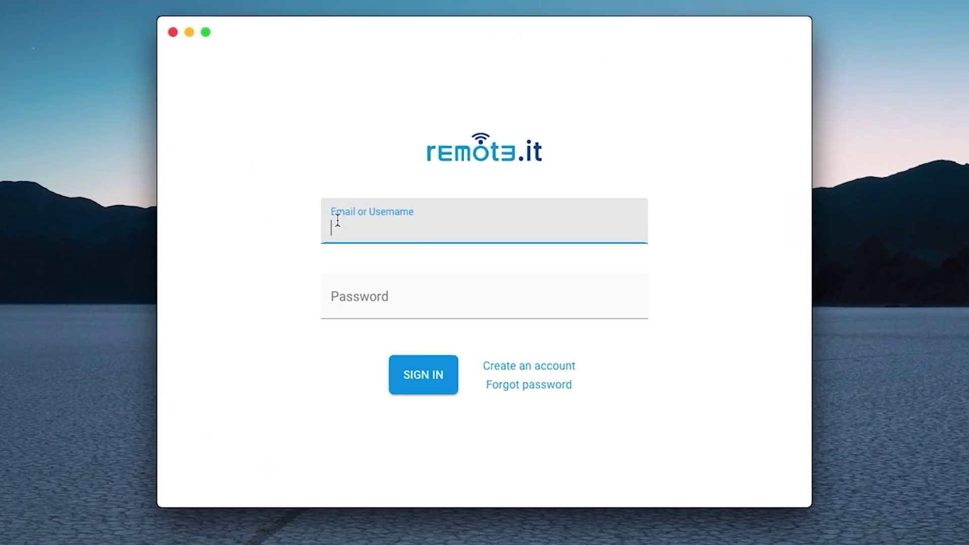
pyautogui.press('Tab')
pyautogui.write('•••••••••••••')
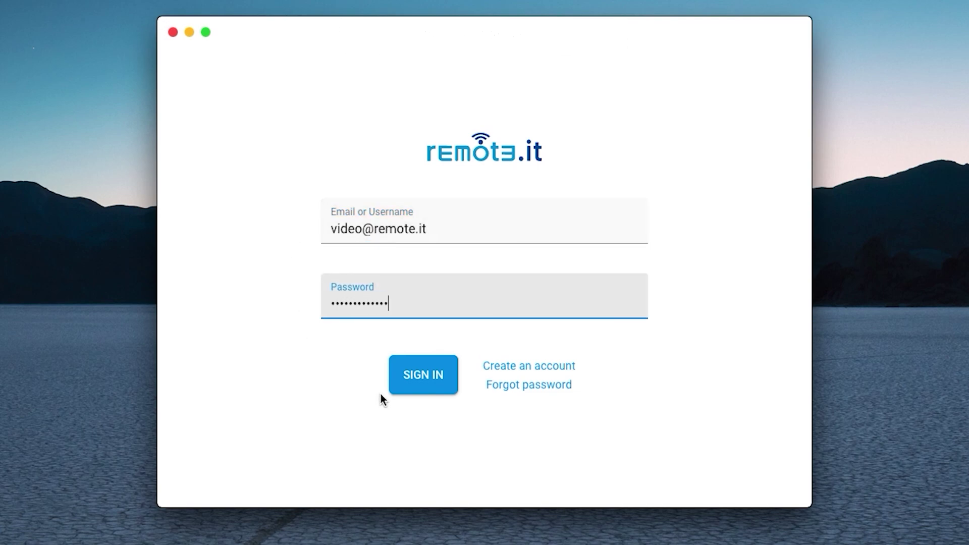
pyautogui.click(423, 392)
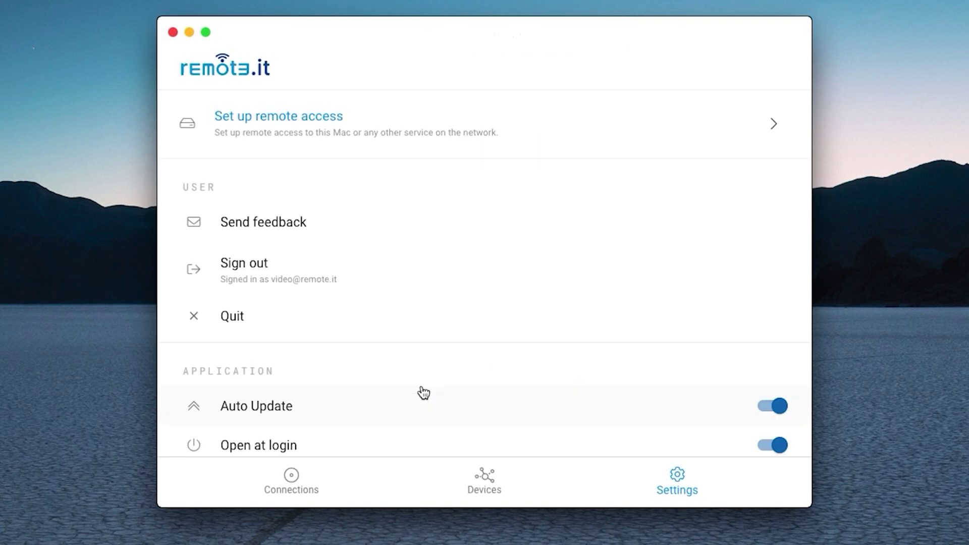
pyautogui.click(482, 474)
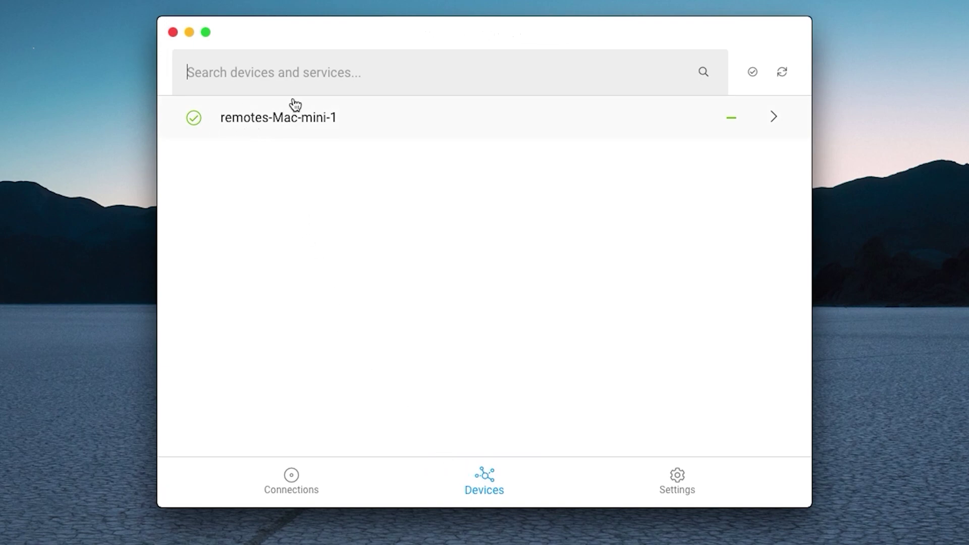
pyautogui.click(276, 117)
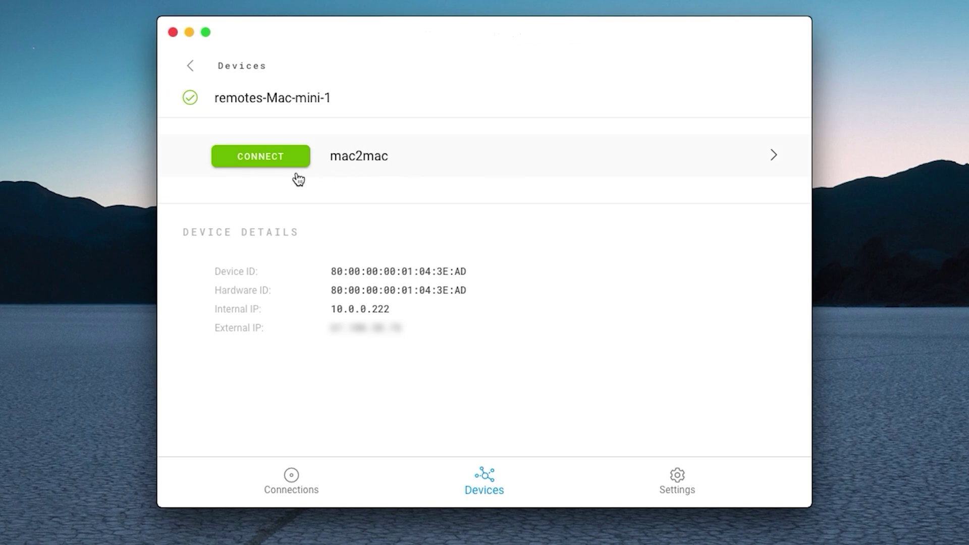
# - Connect to mac2mac on remotes-Mac-mini-1 at localhost:33000 and launch a VNC session
pyautogui.click(256, 162)
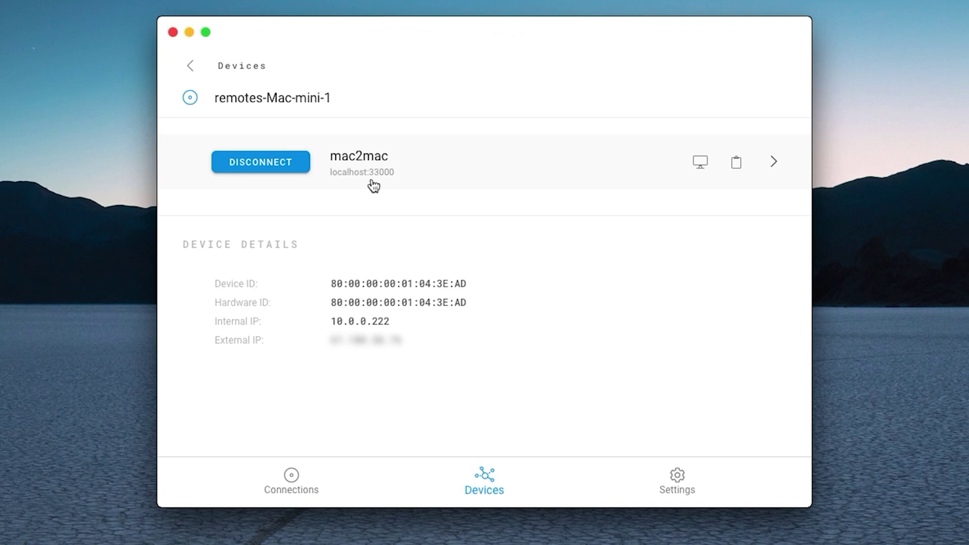
pyautogui.click(703, 162)
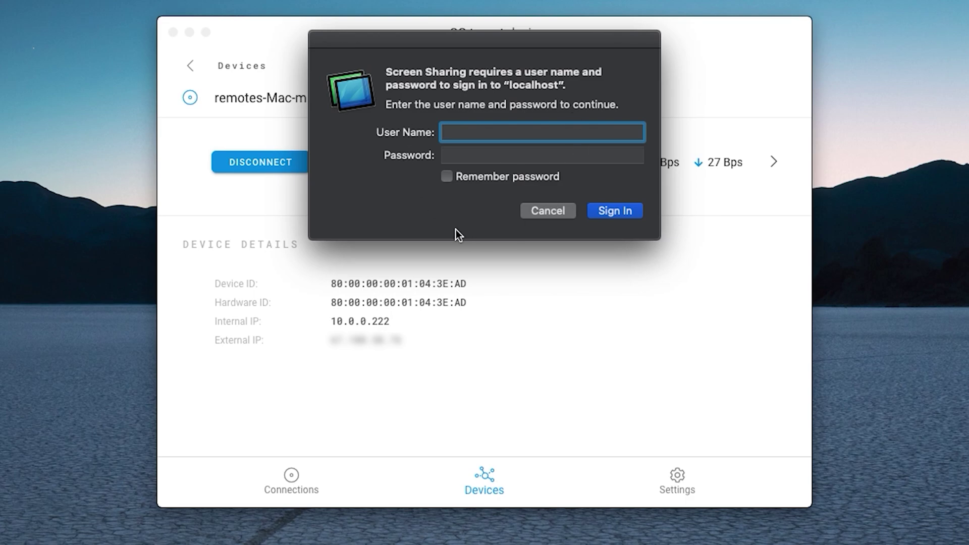
# - Sign in to Screen Sharing on localhost with the remote Mac's user name and password
pyautogui.write('remote it')
pyautogui.press('Tab')
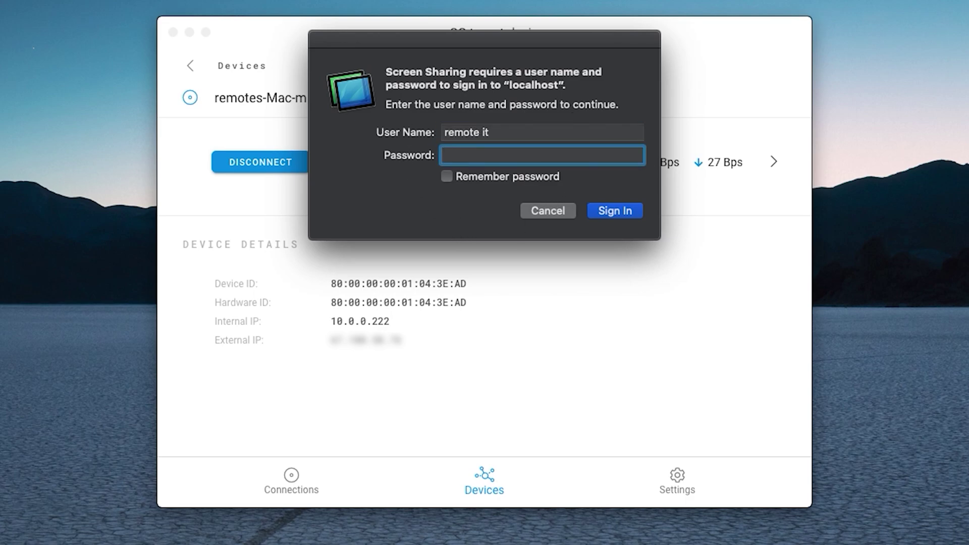
pyautogui.write('r*********')
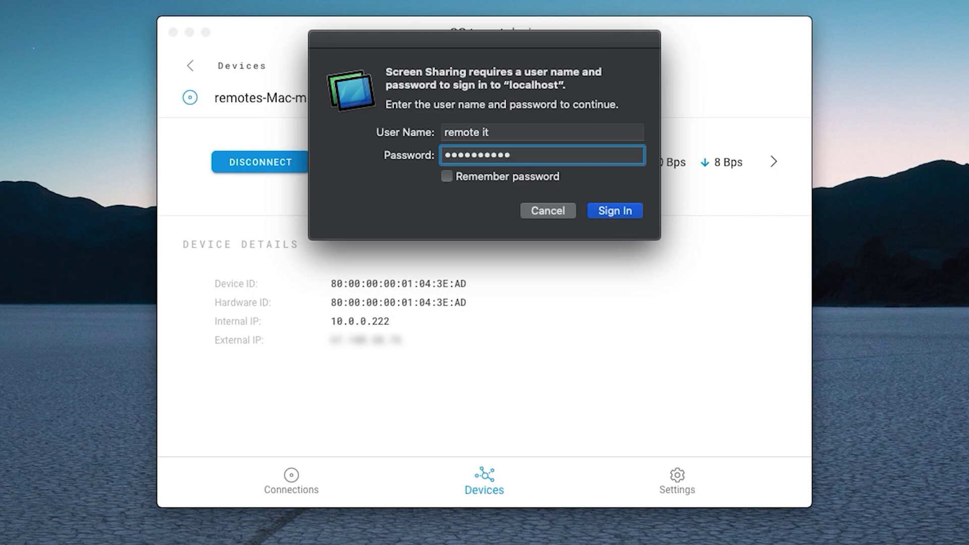
pyautogui.click(611, 213)
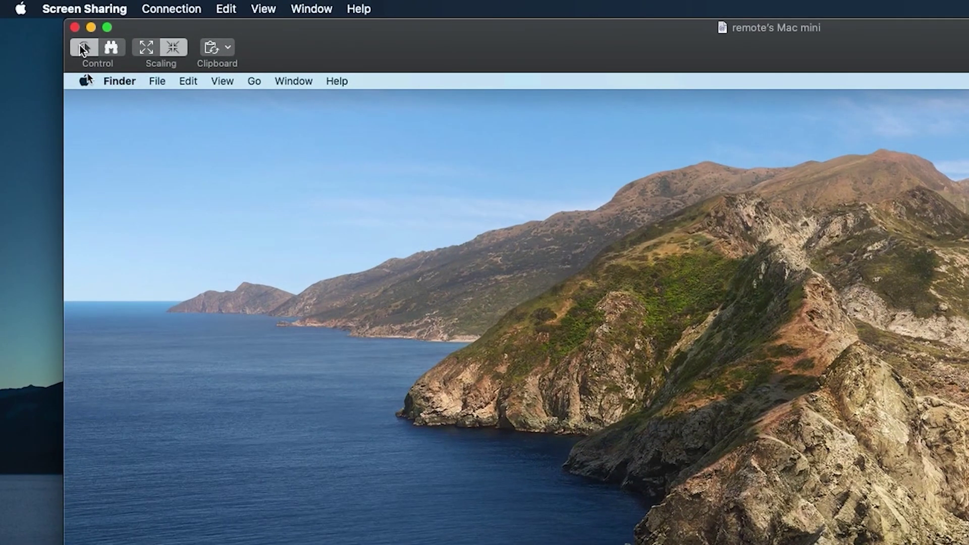
# - Close the Screen Sharing window and show the Connections list with mac2mac active at localhost:33000
pyautogui.click(76, 27)
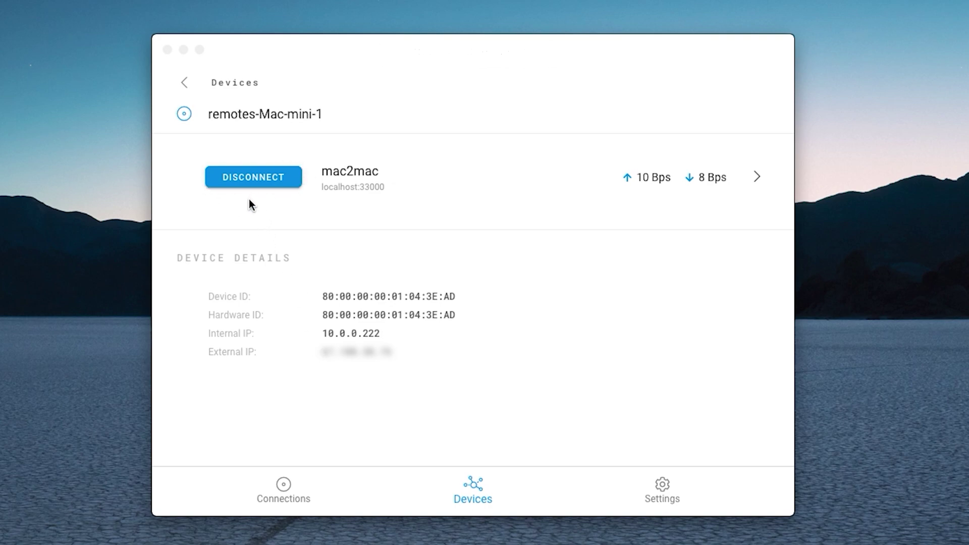
pyautogui.click(281, 486)
# - From the remote.it menu-bar menu, disconnect remotes-Mac-mini-1 - mac2mac so it shows inactive in Connections
pyautogui.click(282, 489)
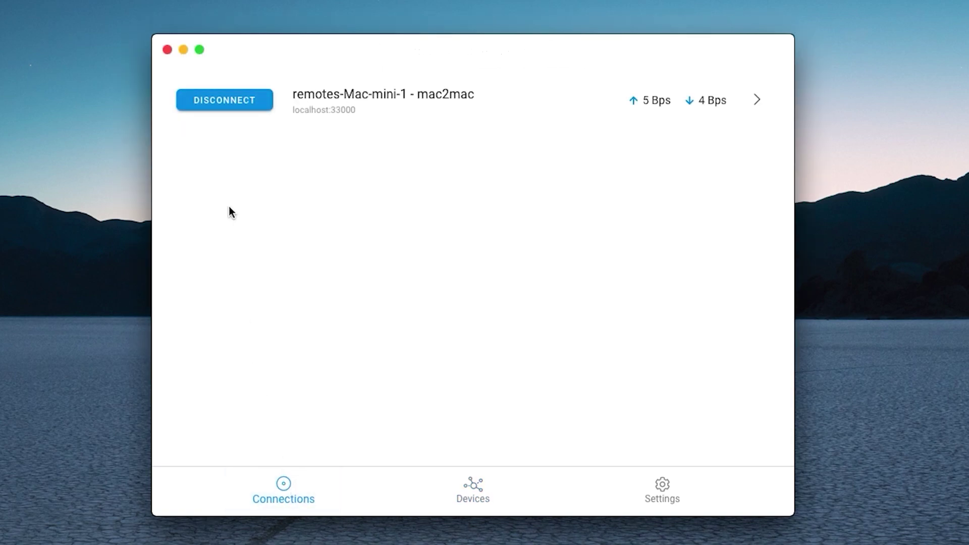
pyautogui.moveTo(228, 121)
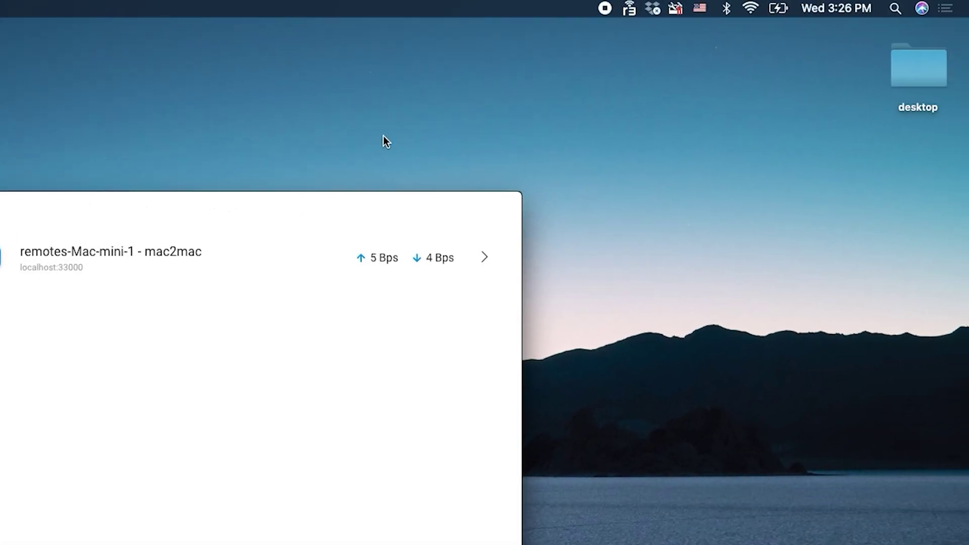
pyautogui.click(631, 9)
pyautogui.moveTo(645, 84)
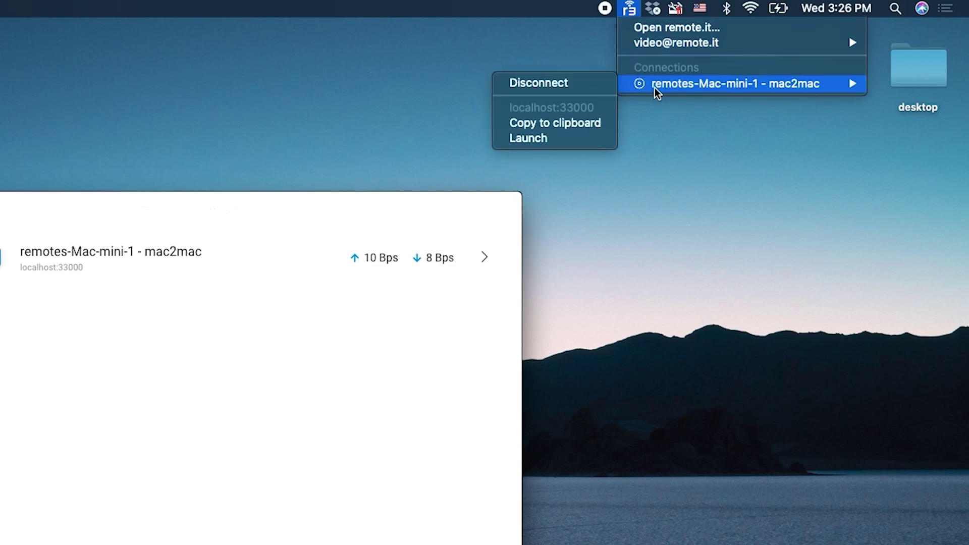
pyautogui.click(571, 83)
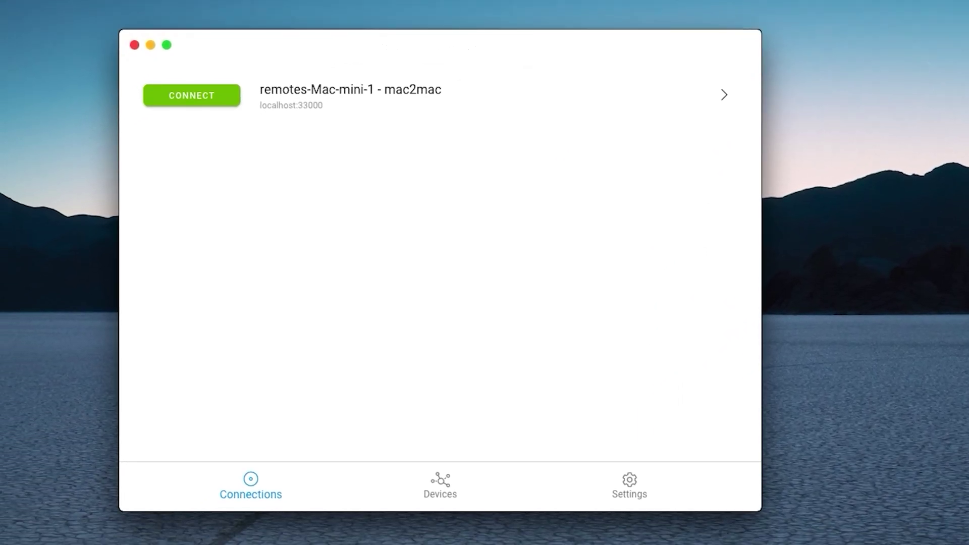